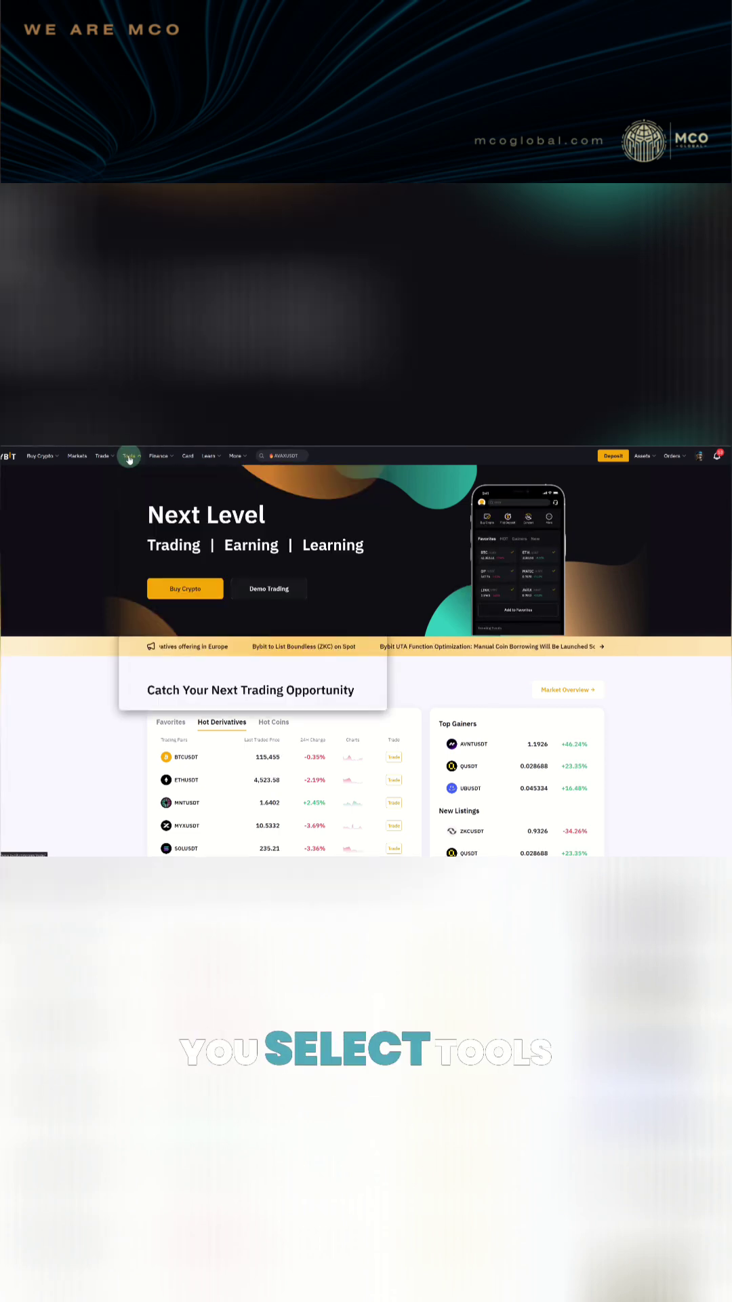
Go to Bybit's Trading Bot page listing Create My Bot options like Futures Grid
{"action": "left_click", "coordinate": [152, 504]}
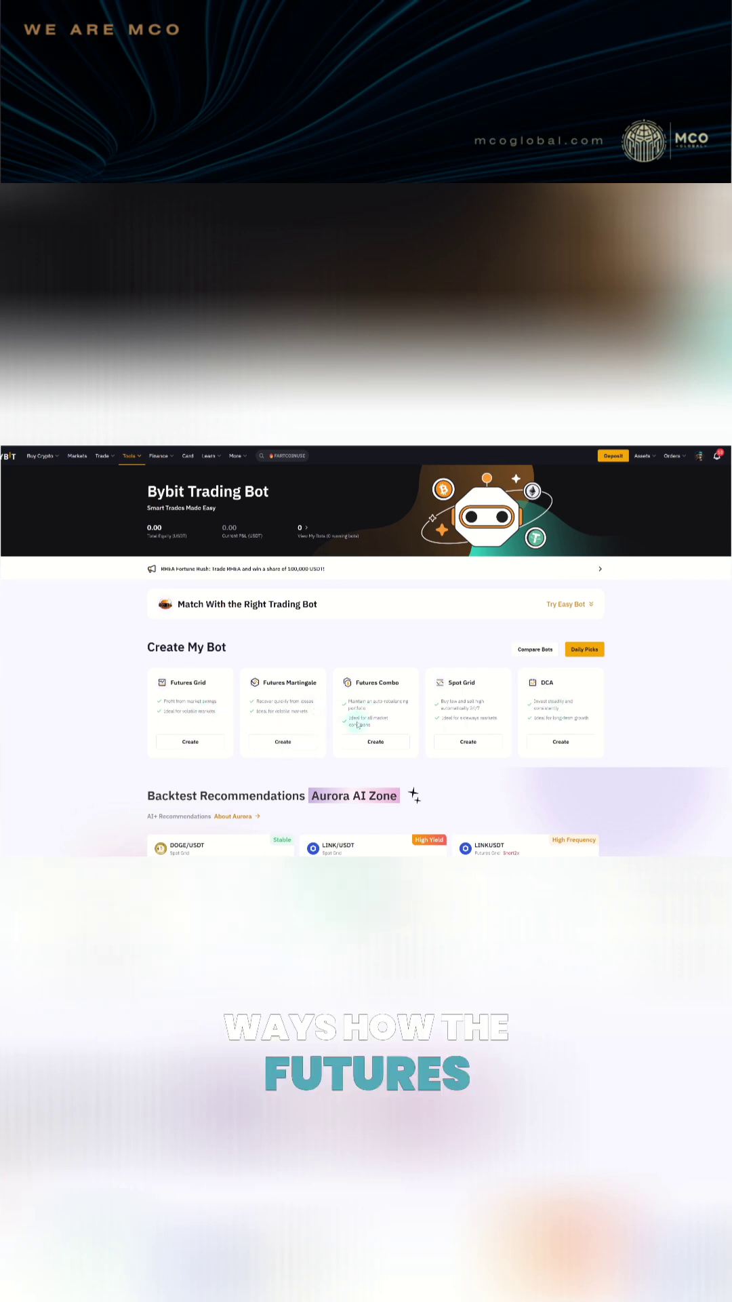
{"action": "scroll", "coordinate": [376, 702], "scroll_direction": "down", "scroll_amount": 1}
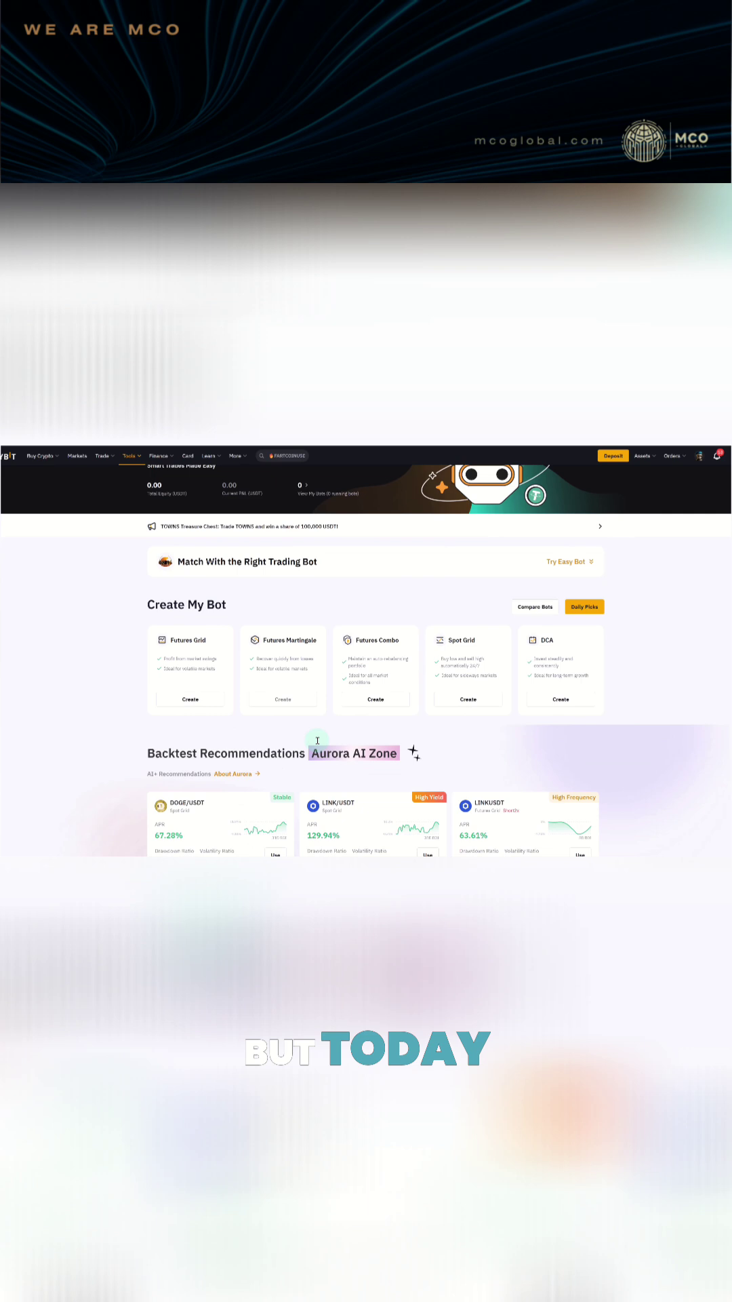